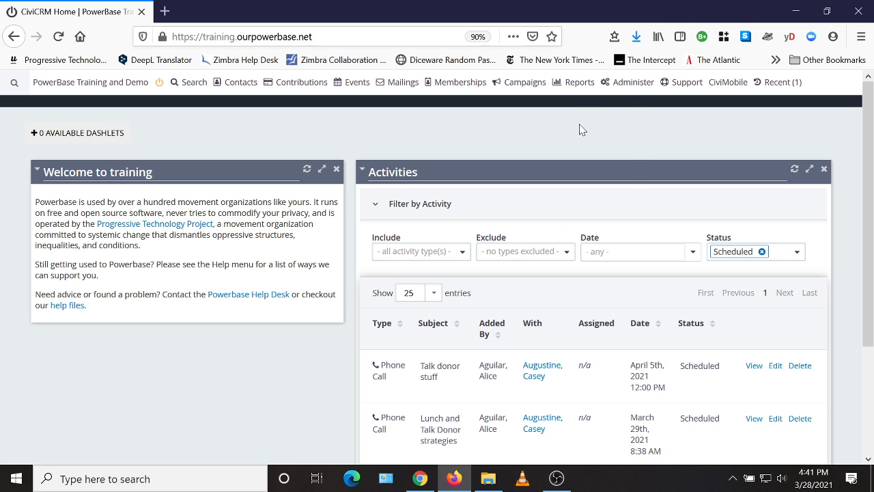
Create a new report from the PowerBase Key Numbers Report template, found among the contribution report templates.
mouse_move(577, 82)
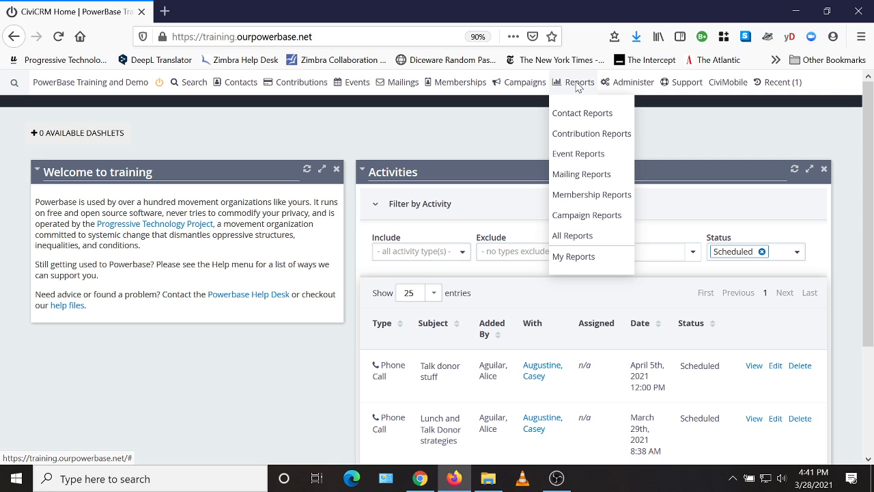
left_click(564, 236)
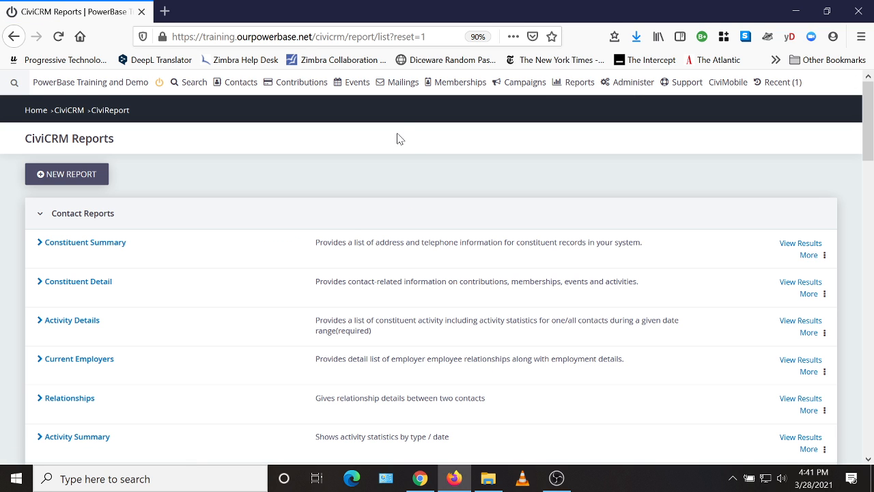
left_click(72, 176)
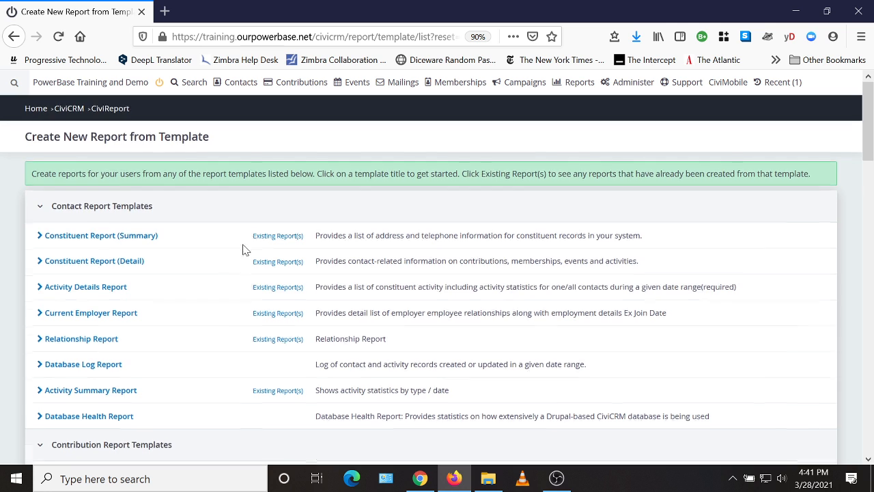
scroll(174, 289, "down", 3)
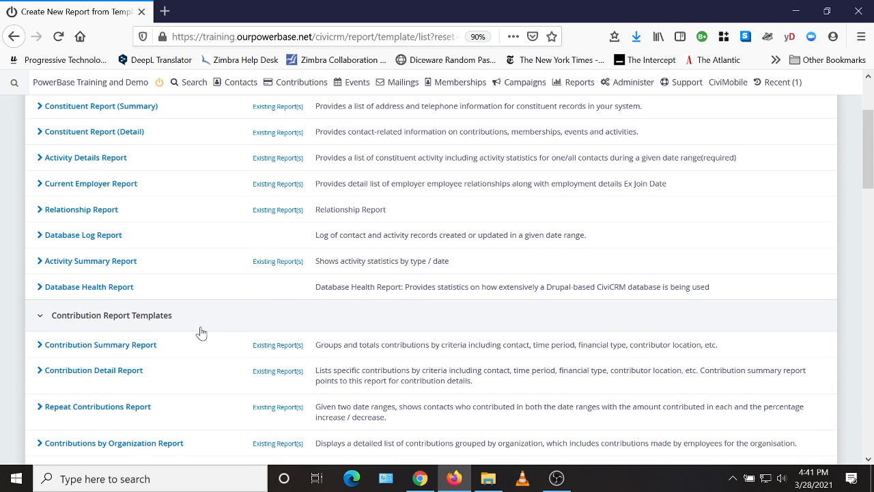
scroll(202, 332, "down", 1)
scroll(203, 338, "down", 6)
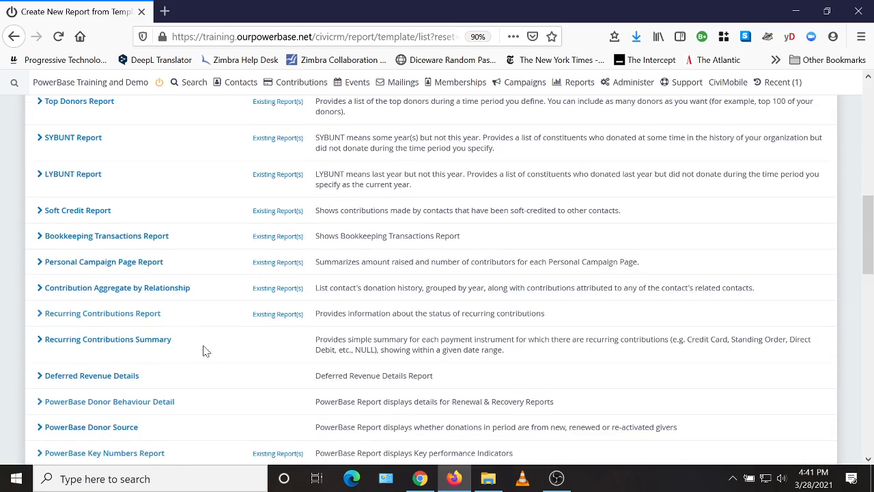
scroll(203, 354, "down", 1)
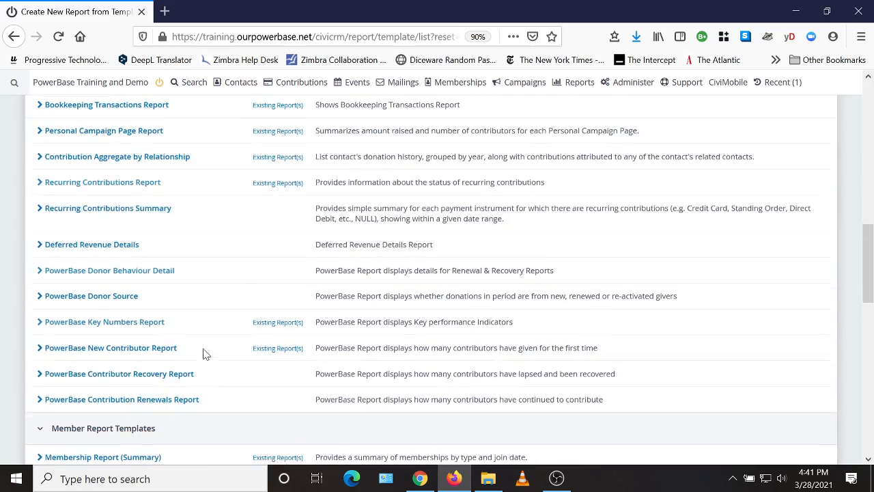
left_click(107, 322)
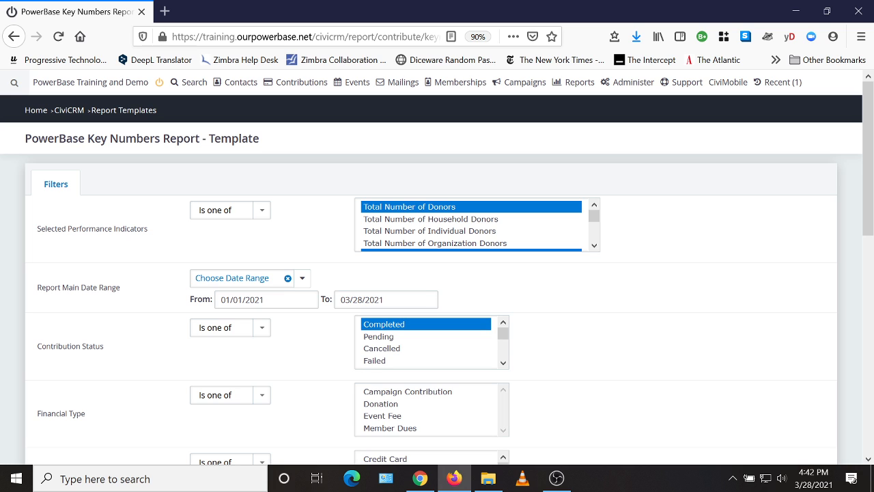
Replace the Report Main Date Range filter with Previous calendar year.
left_click(287, 279)
left_click(289, 281)
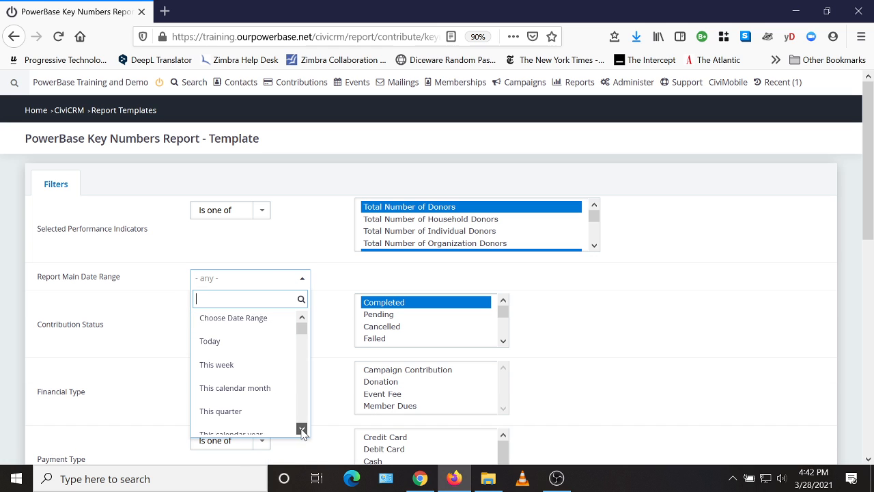
scroll(302, 429, "down", 3)
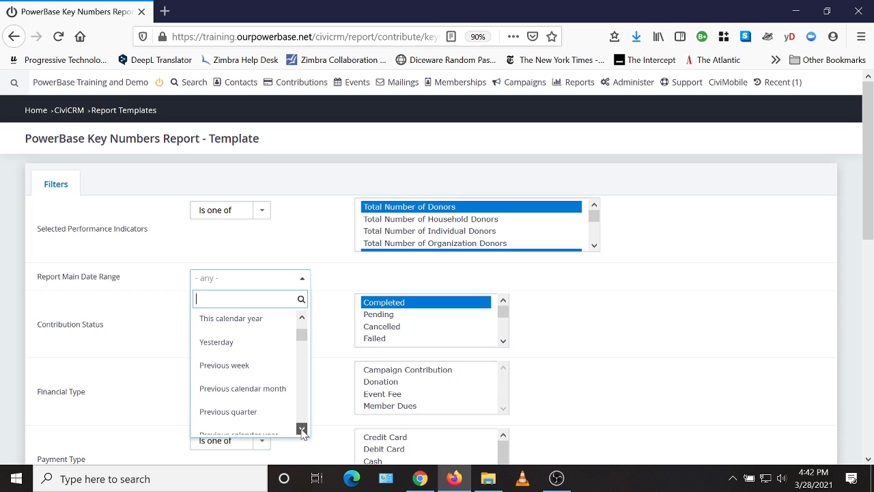
scroll(301, 420, "down", 3)
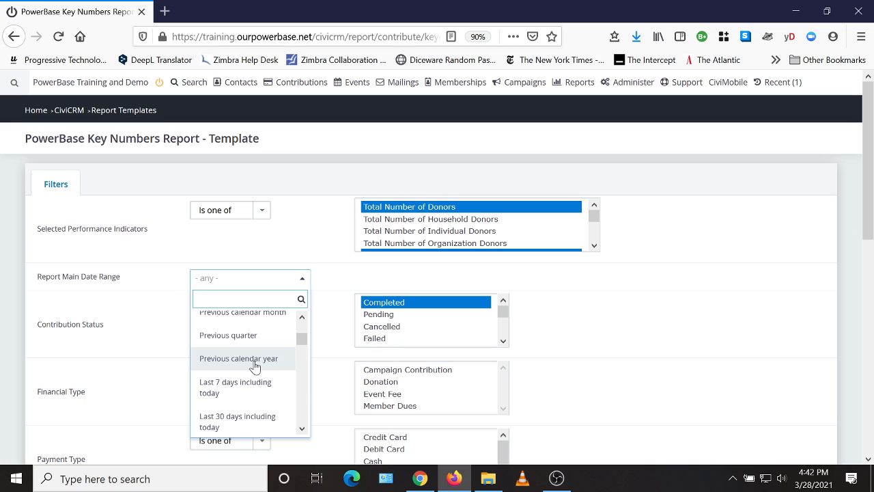
left_click(254, 367)
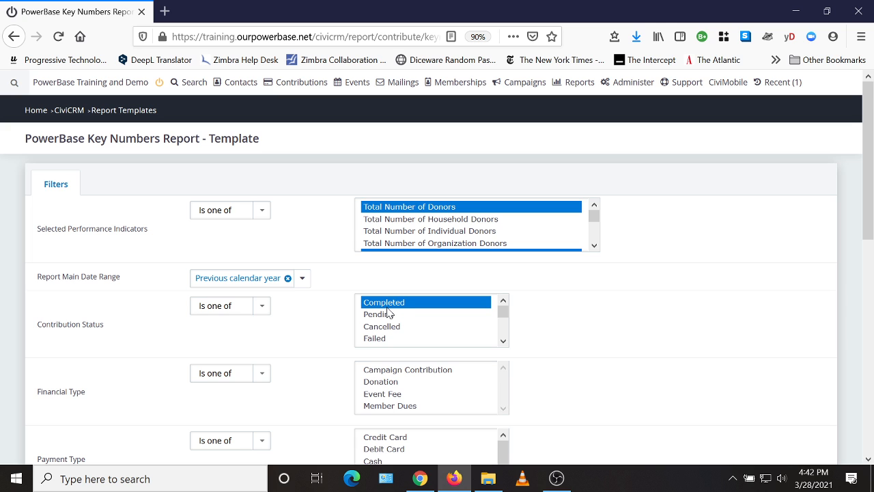
Limit the Financial Type filter to Donation and run the report to view its results.
scroll(570, 341, "down", 2)
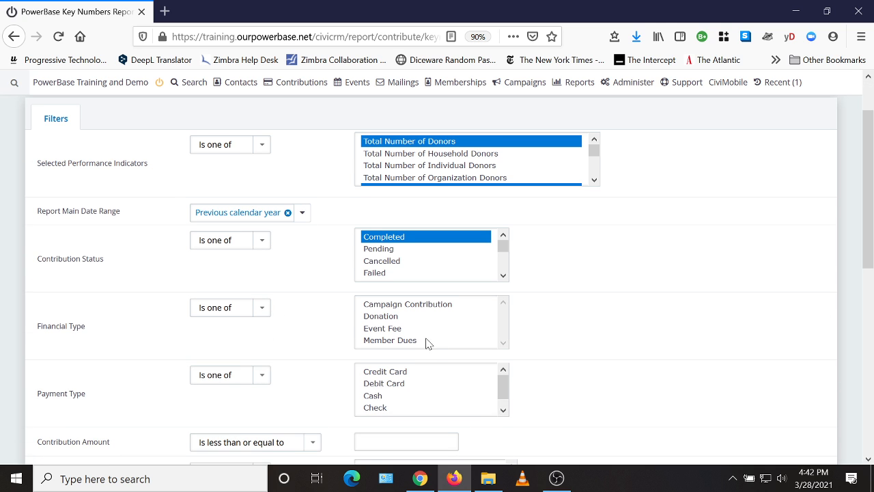
left_click(374, 318)
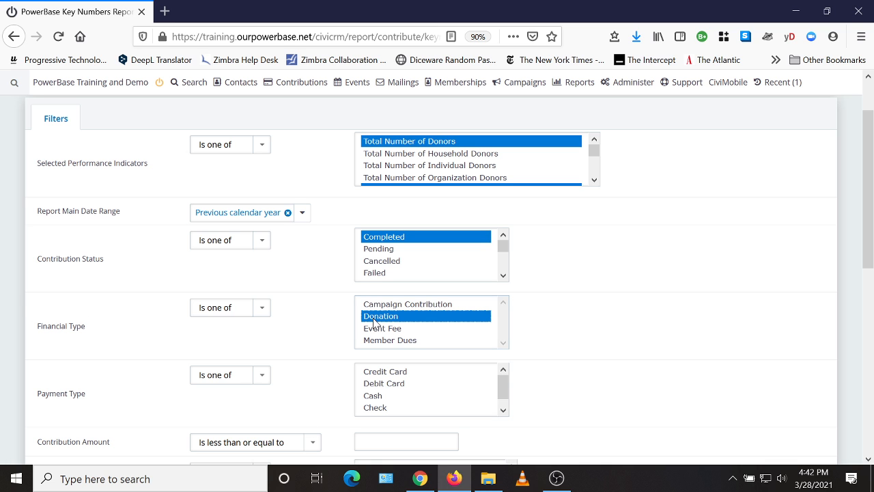
scroll(655, 347, "down", 2)
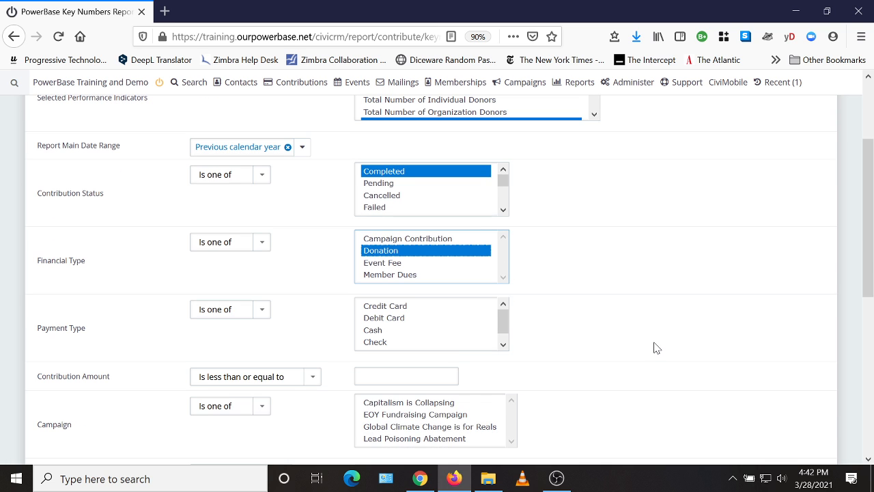
scroll(657, 345, "down", 2)
scroll(658, 344, "down", 2)
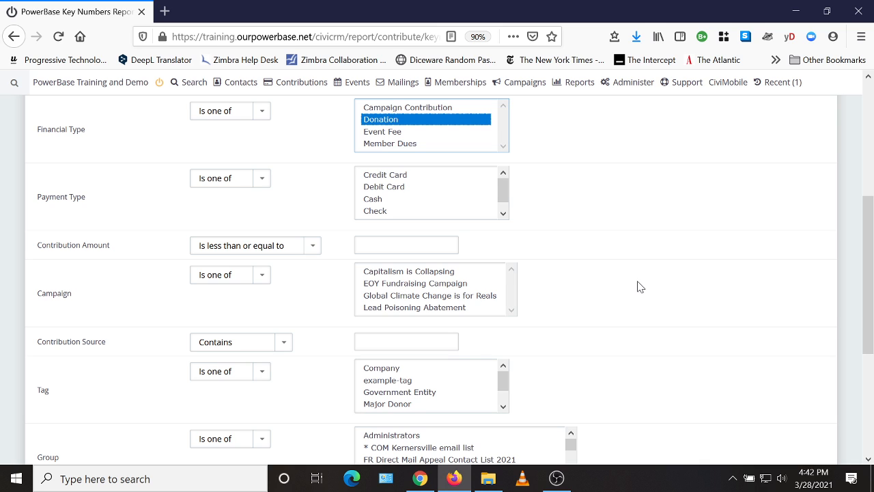
scroll(341, 382, "down", 2)
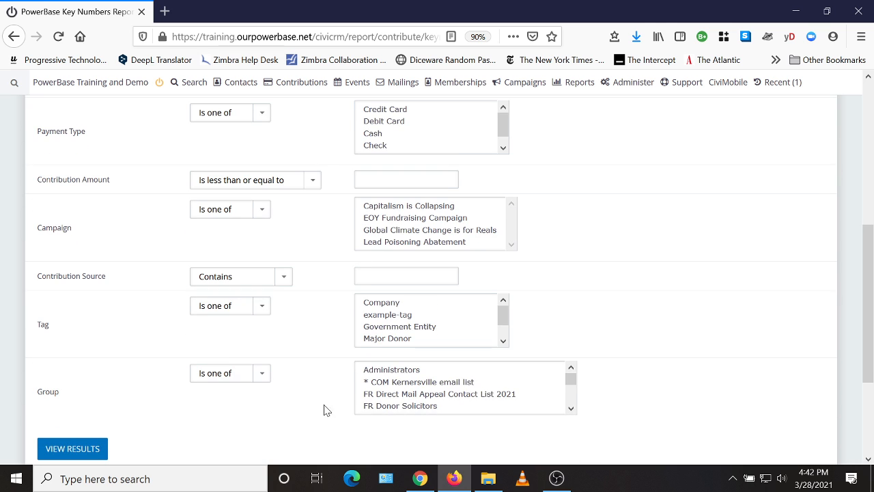
scroll(324, 355, "up", 2)
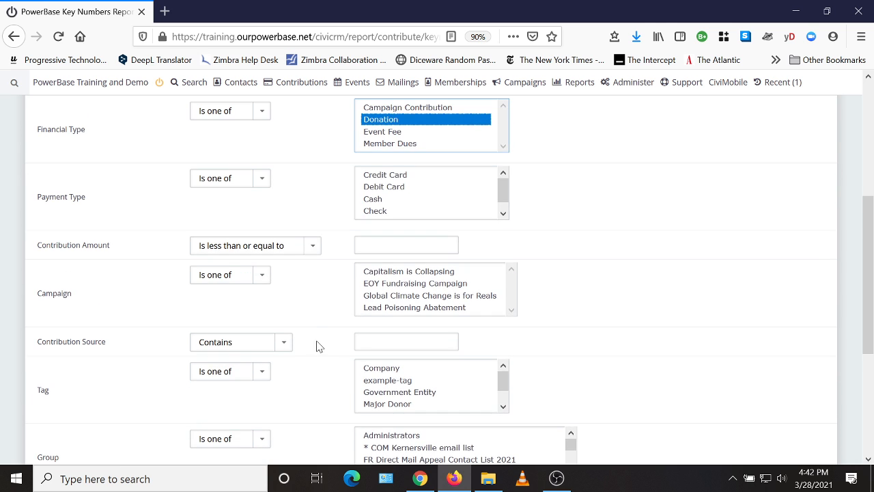
scroll(663, 315, "up", 6)
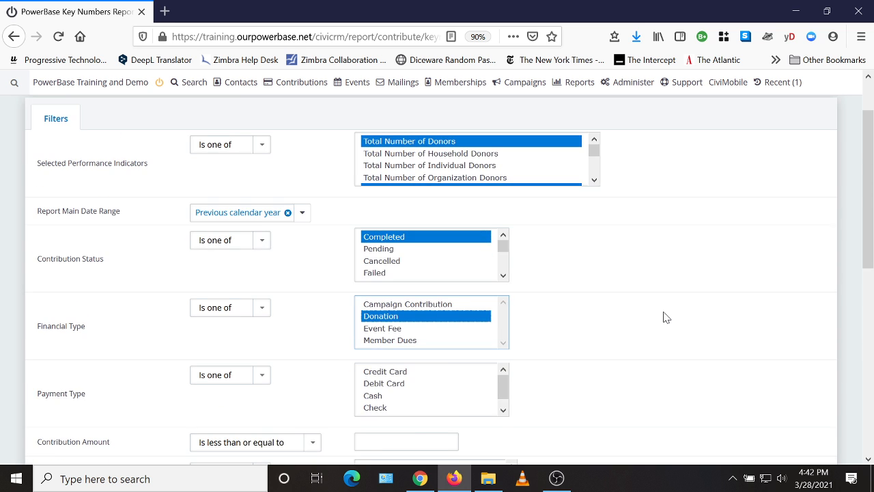
scroll(665, 316, "down", 6)
scroll(665, 316, "up", 6)
scroll(663, 316, "down", 10)
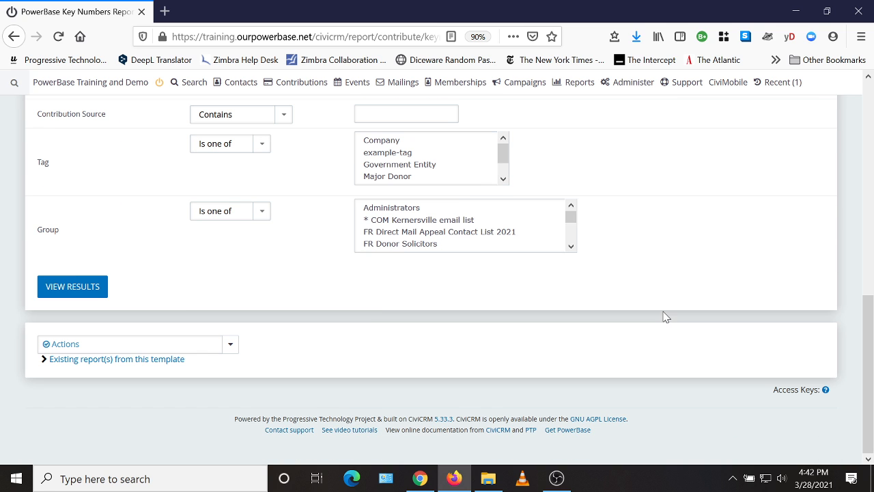
left_click(73, 288)
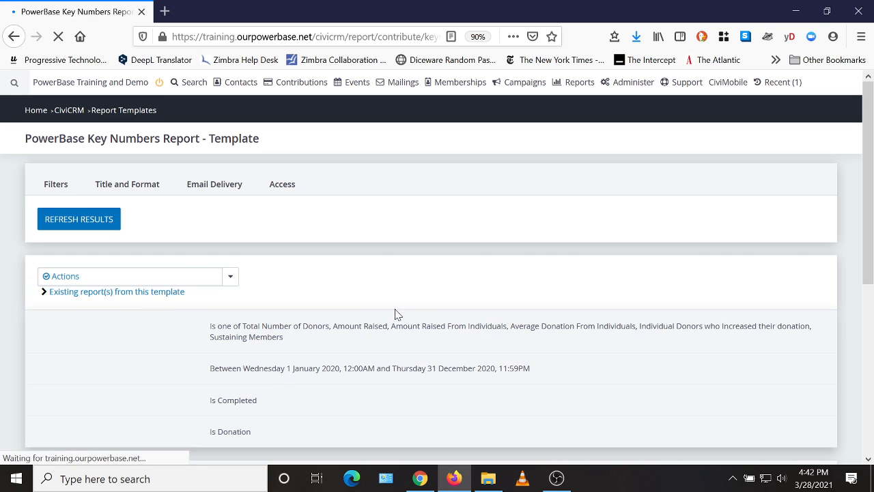
Compare donor counts, amounts raised, average donations and increased donations between the main date range and the one year prior range.
scroll(404, 276, "down", 2)
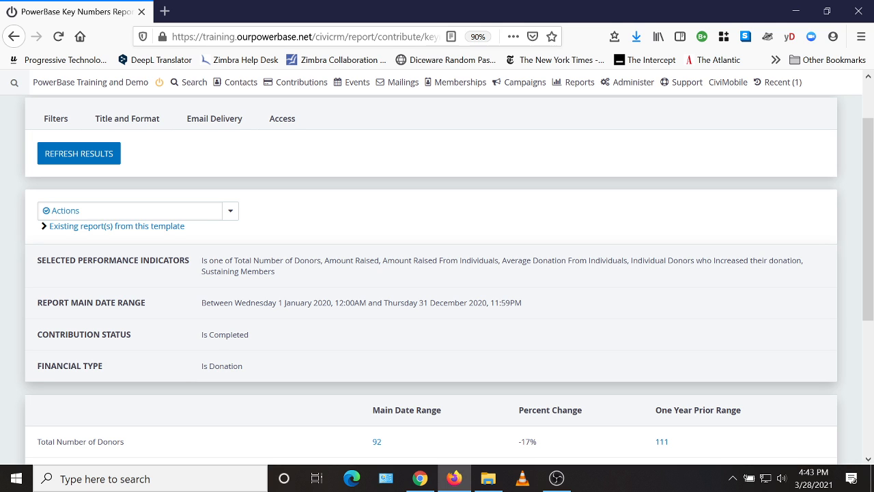
scroll(563, 307, "down", 2)
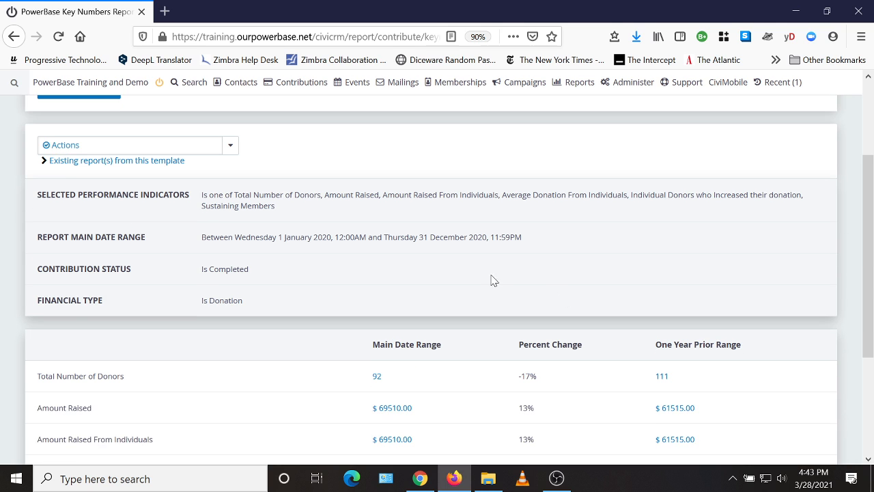
scroll(327, 292, "down", 3)
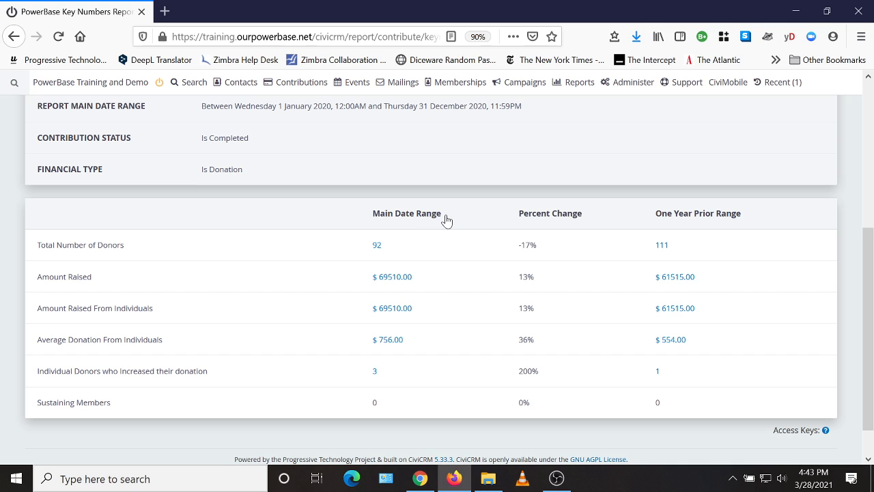
left_click_drag(447, 218, 362, 224)
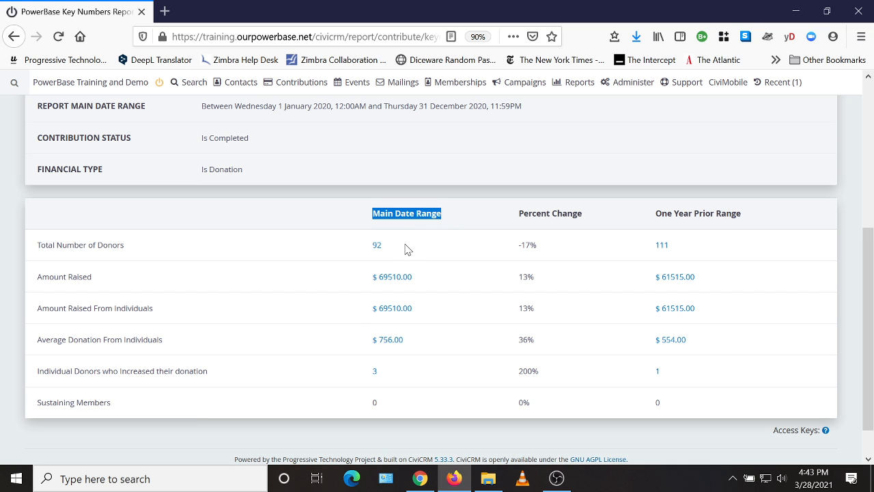
left_click_drag(683, 249, 645, 247)
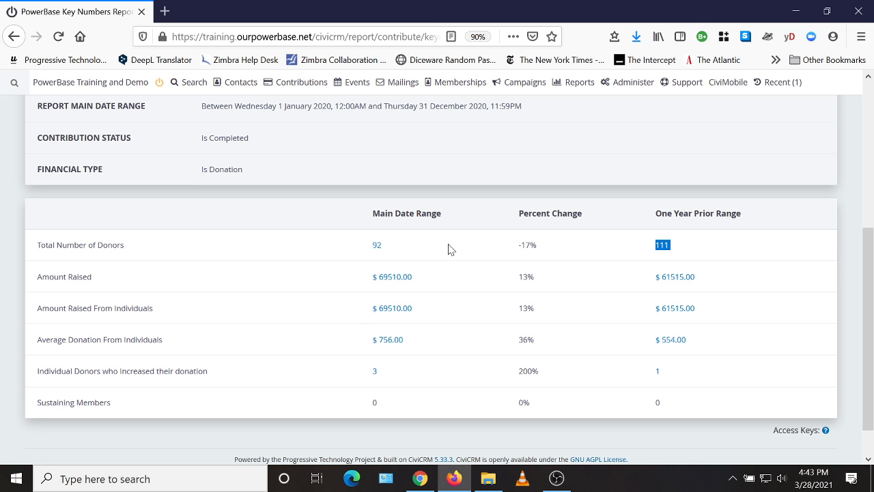
left_click_drag(422, 280, 367, 283)
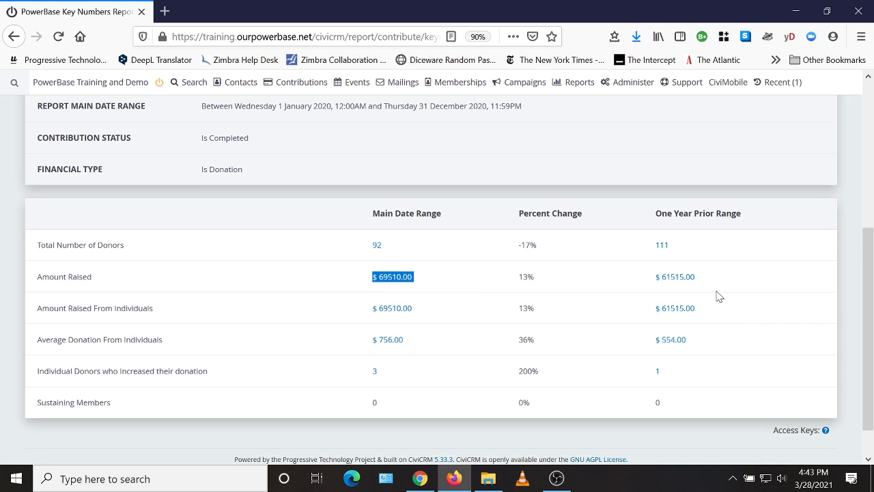
left_click_drag(718, 278, 652, 279)
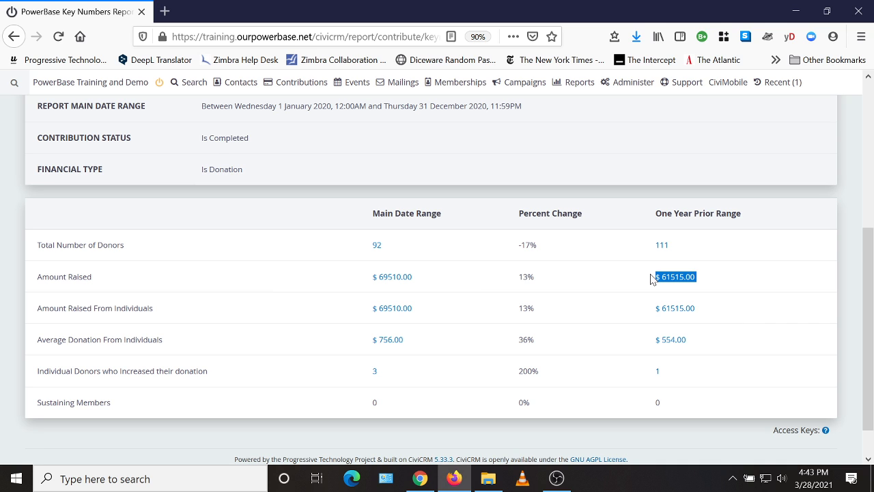
left_click(419, 345)
left_click_drag(418, 345, 355, 341)
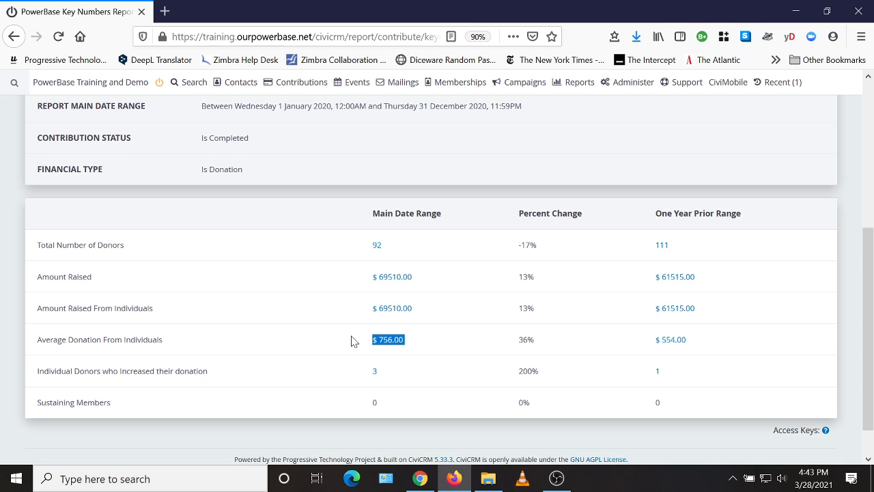
left_click_drag(403, 376, 351, 374)
Reopen the report filters and switch the Report Main Date Range to Choose Date Range.
scroll(438, 403, "up", 5)
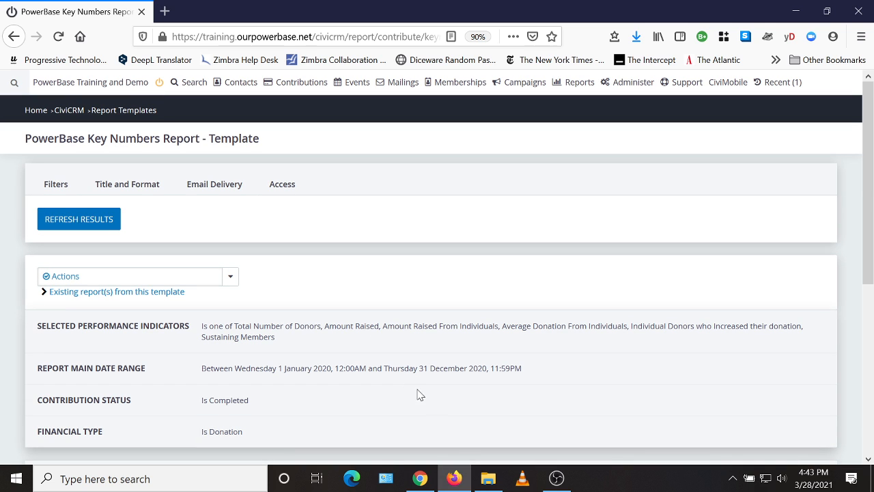
left_click(57, 185)
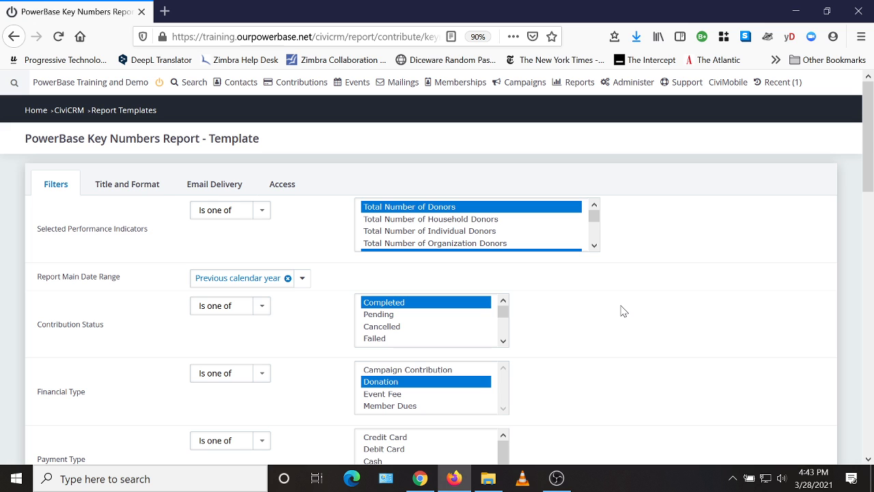
scroll(628, 334, "down", 4)
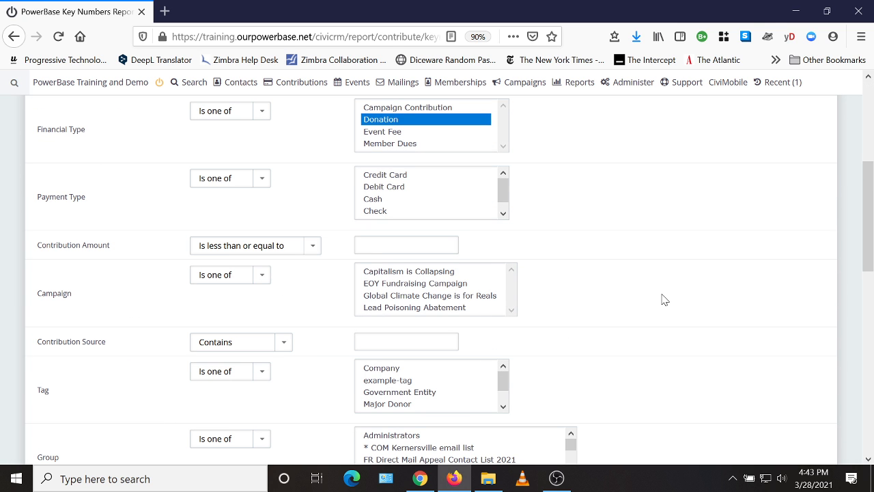
scroll(662, 299, "up", 3)
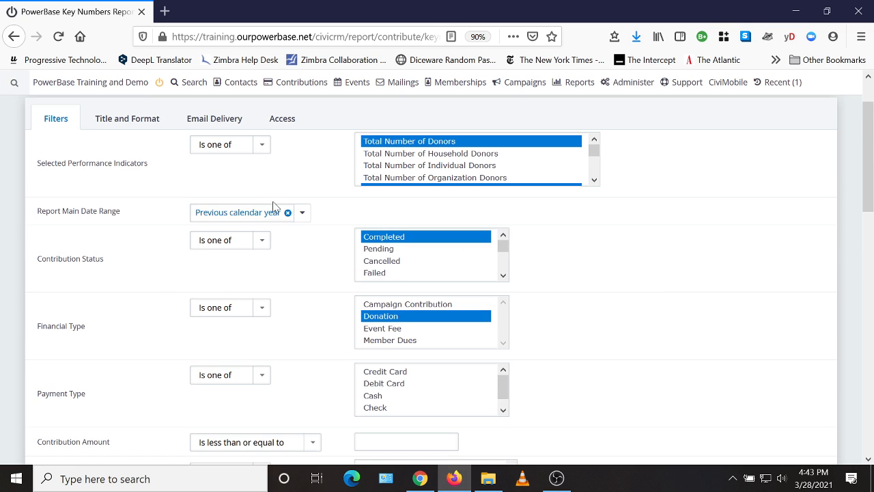
left_click(287, 214)
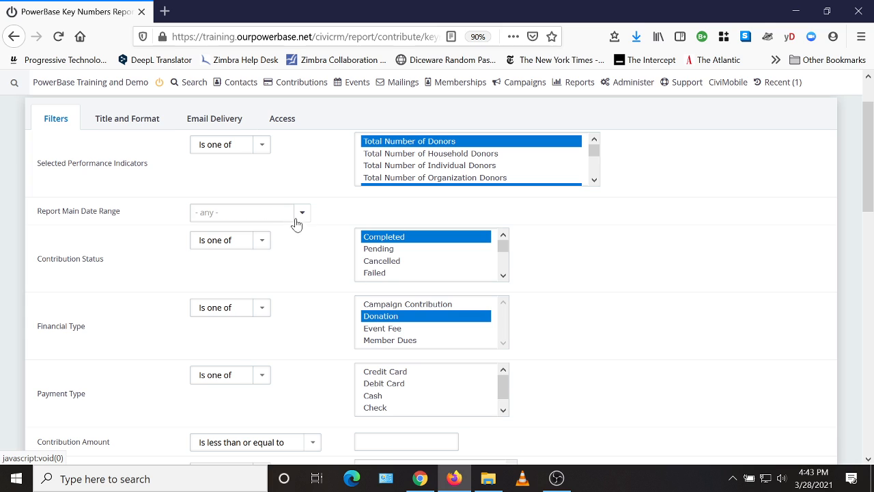
left_click(303, 216)
left_click(252, 257)
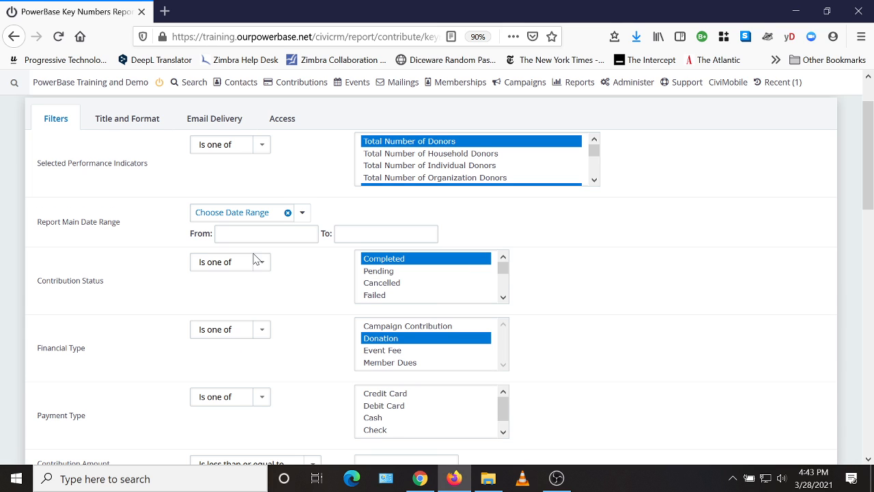
Set the custom main date range from 11/01/2020 to 12/31/2020 and refresh the report results.
left_click(251, 234)
type("11/0")
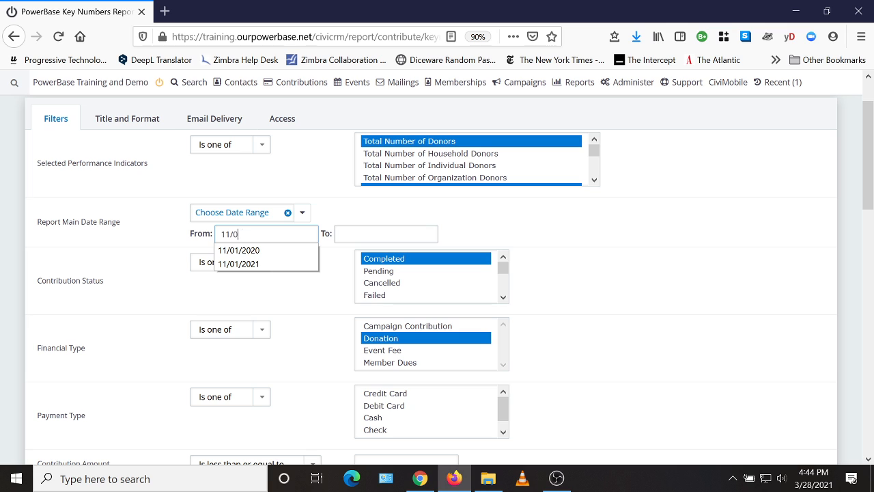
type("1/")
left_click(250, 251)
key("Tab")
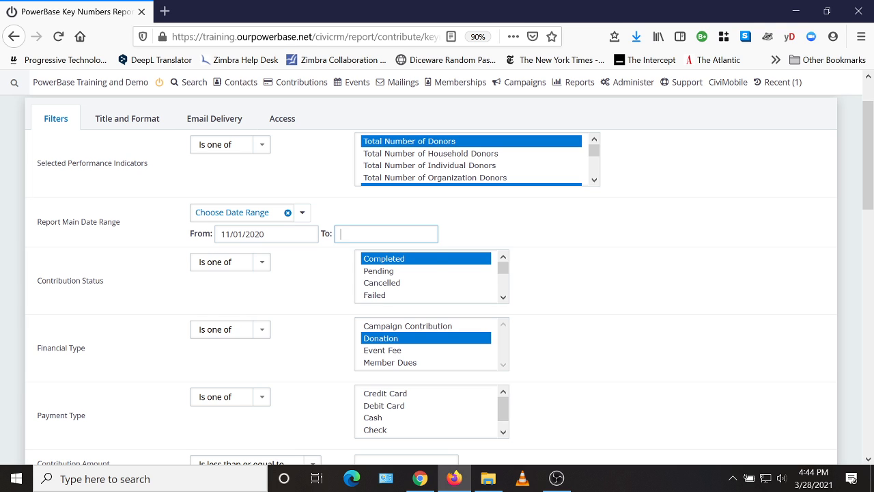
type("12/31/2")
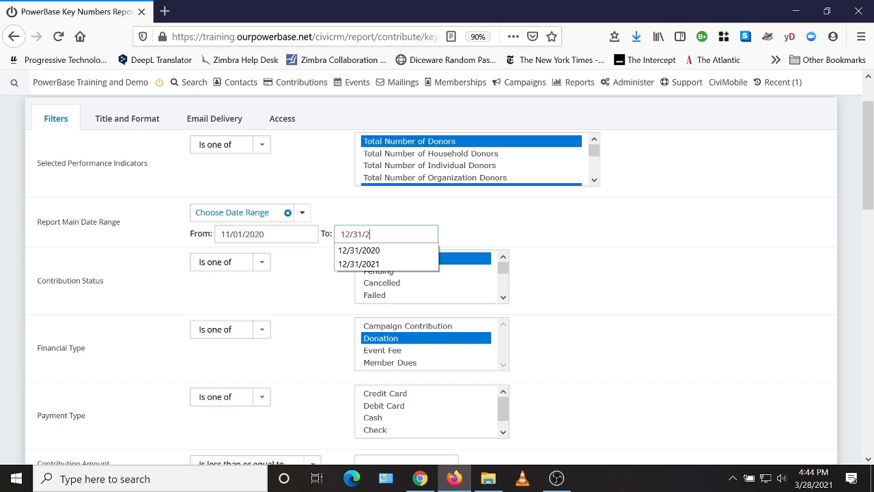
left_click(360, 250)
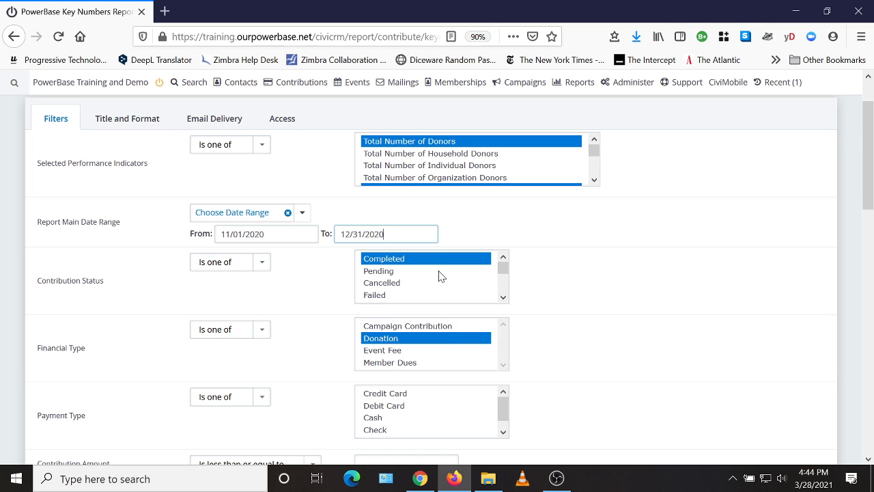
scroll(653, 278, "down", 6)
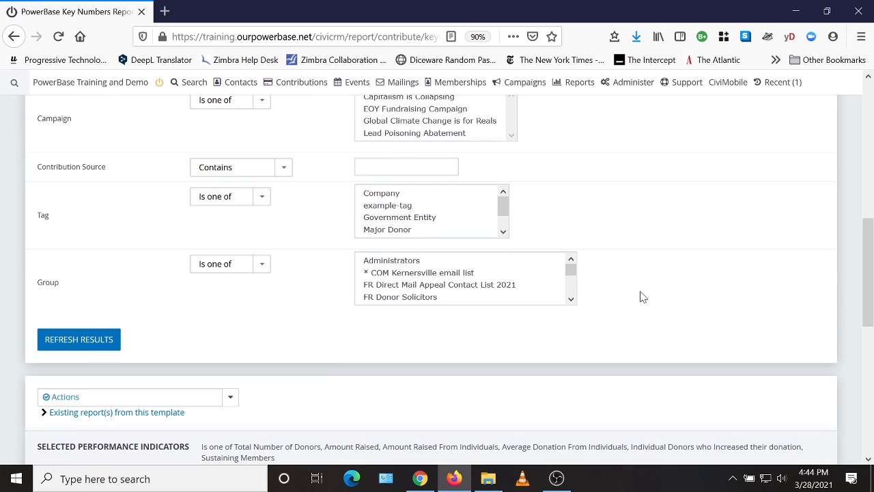
left_click(88, 346)
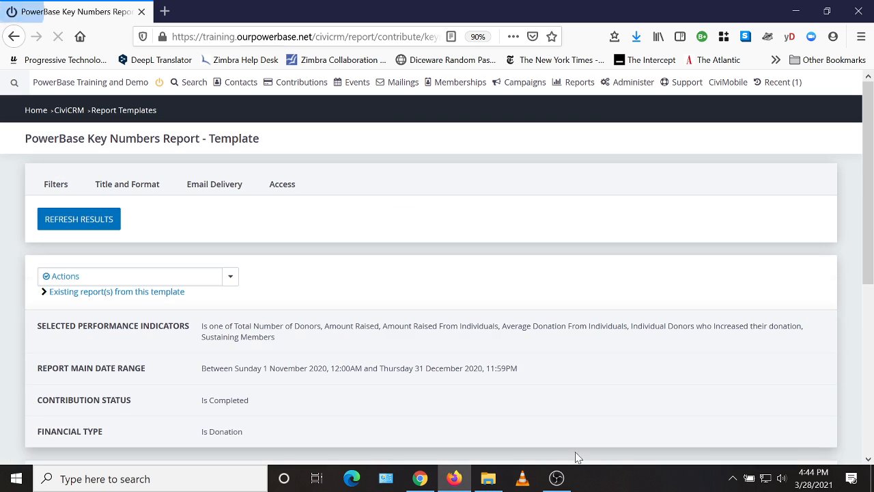
Compare the donor count, amount raised and average donation for November–December 2020 with the one year prior range.
scroll(458, 287, "down", 3)
scroll(458, 286, "down", 2)
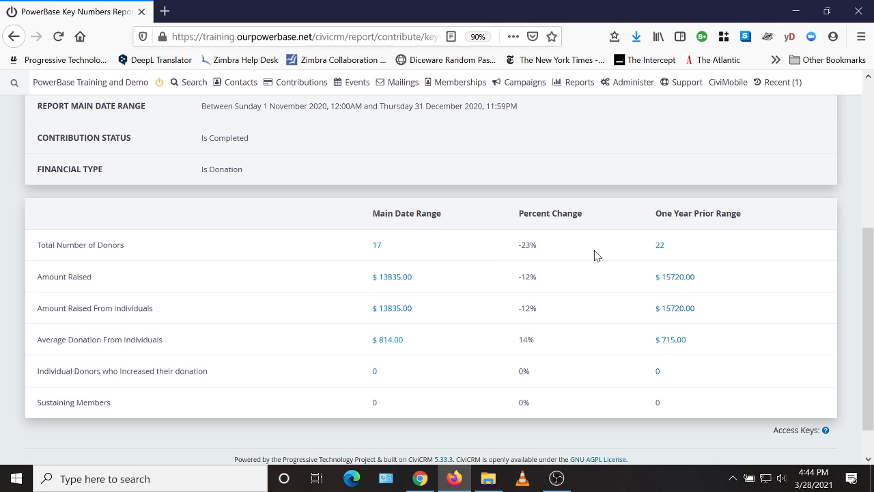
left_click_drag(396, 251, 359, 248)
left_click_drag(433, 279, 355, 281)
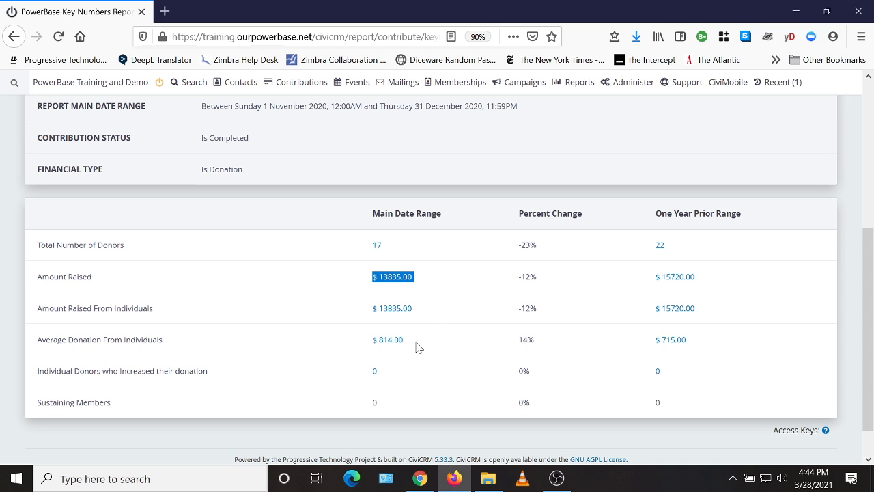
left_click_drag(418, 347, 366, 343)
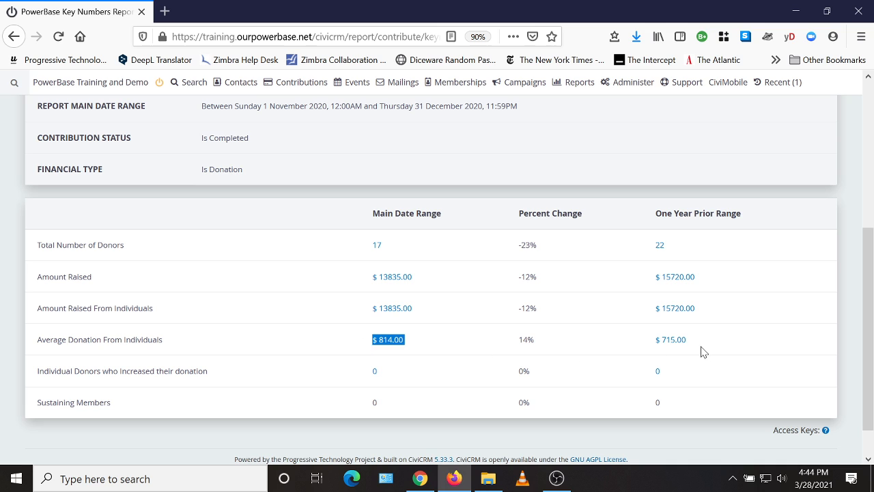
left_click_drag(703, 350, 642, 348)
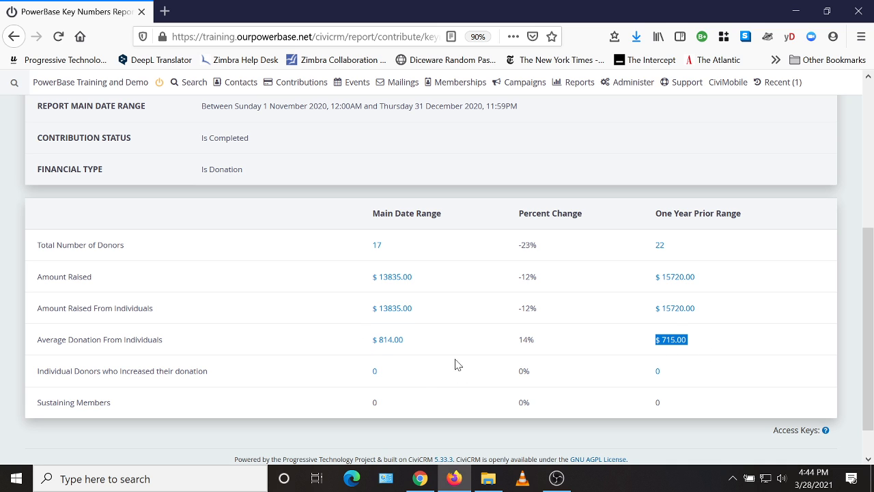
left_click(410, 375)
Replace the Report Main Date Range filter with This calendar year and refresh the report results.
scroll(440, 398, "up", 7)
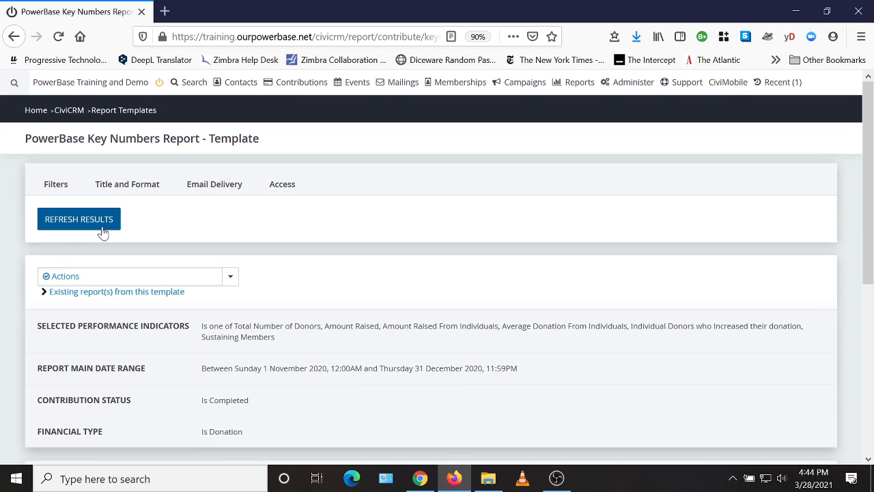
left_click(54, 192)
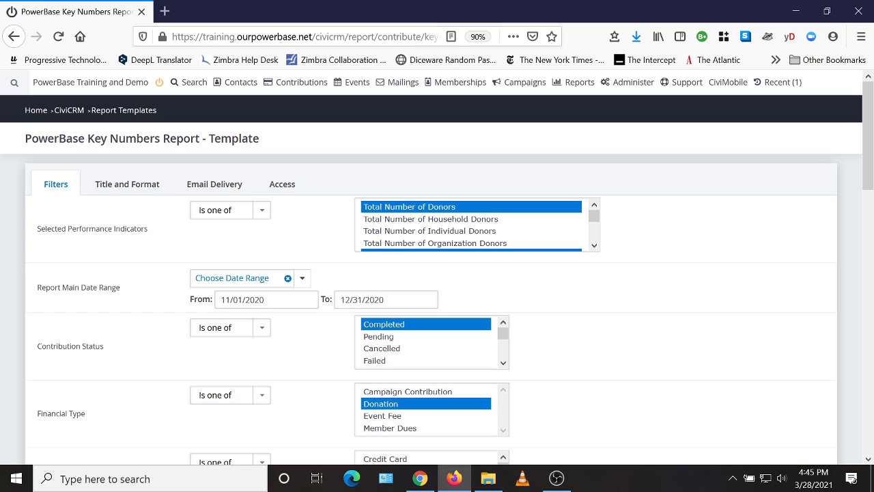
left_click(287, 280)
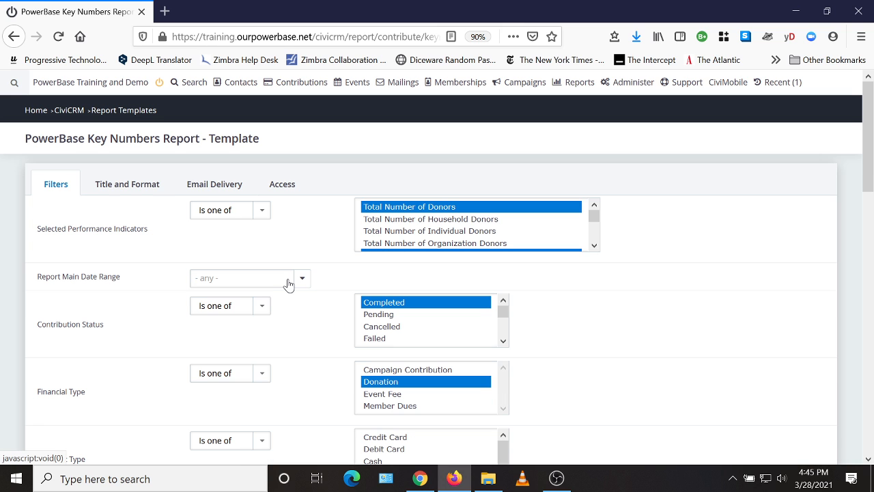
left_click(289, 279)
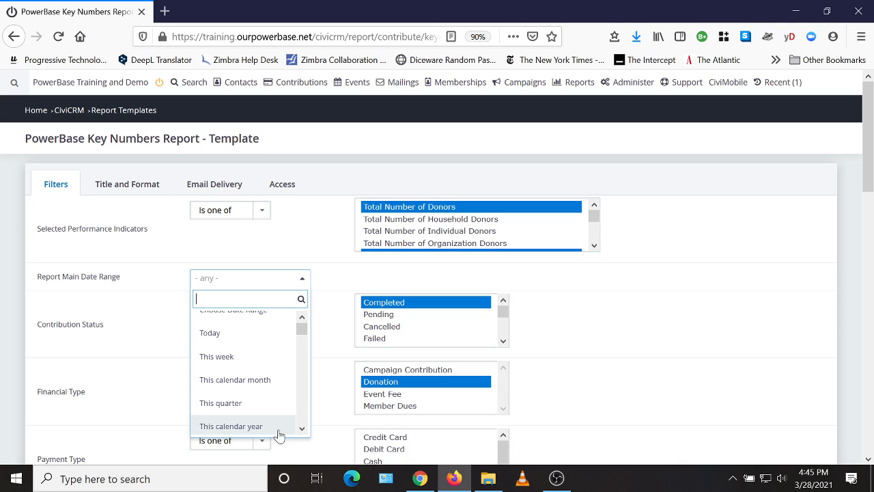
left_click(252, 426)
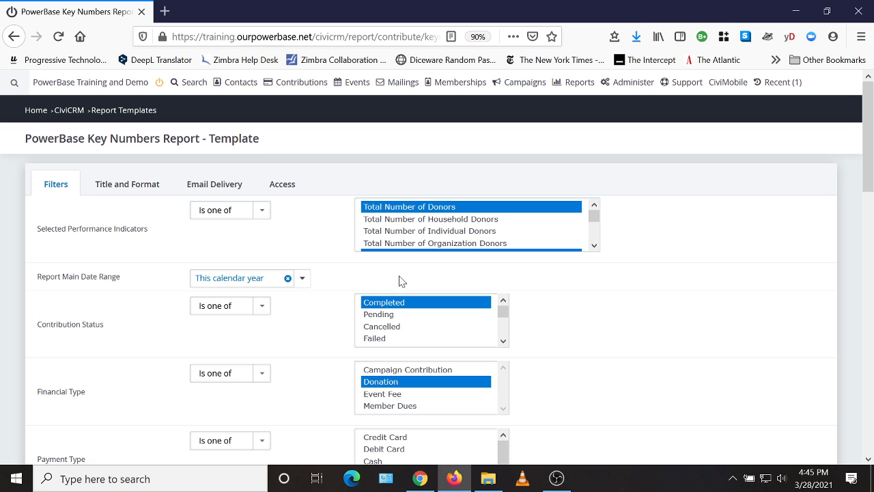
scroll(539, 353, "down", 10)
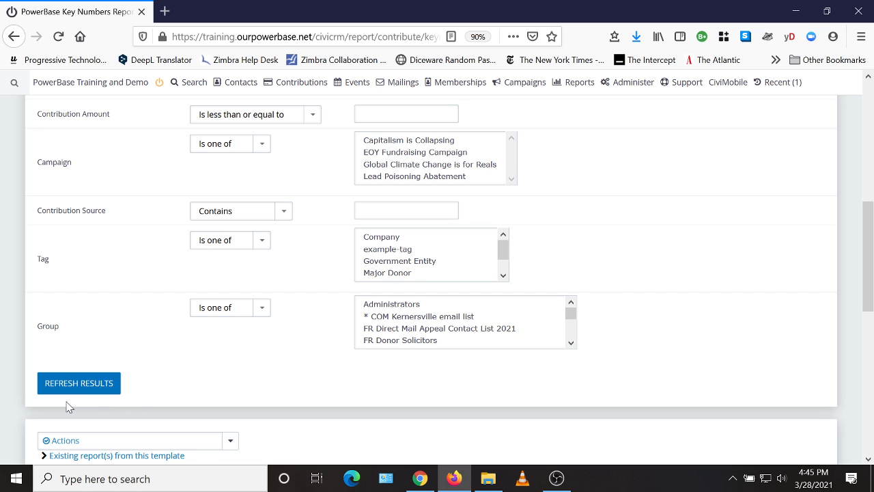
left_click(88, 388)
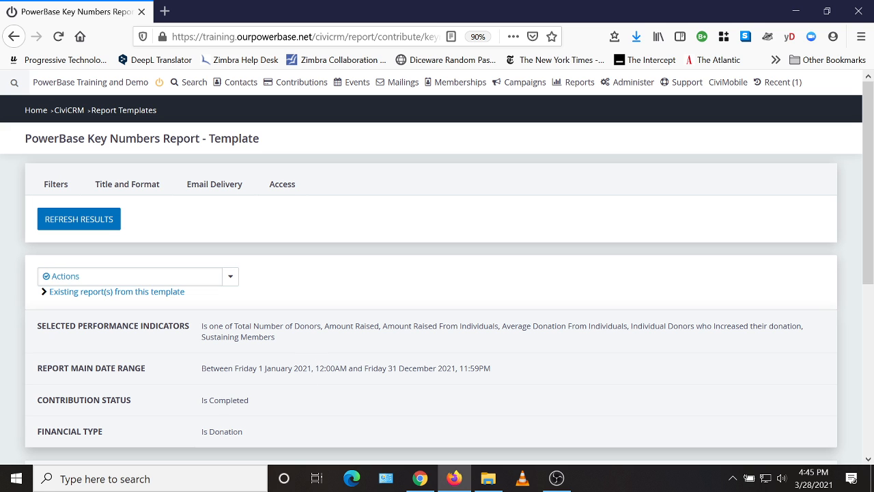
Check the report's main date range and compare the total number of donors for this year and last year.
scroll(539, 371, "down", 4)
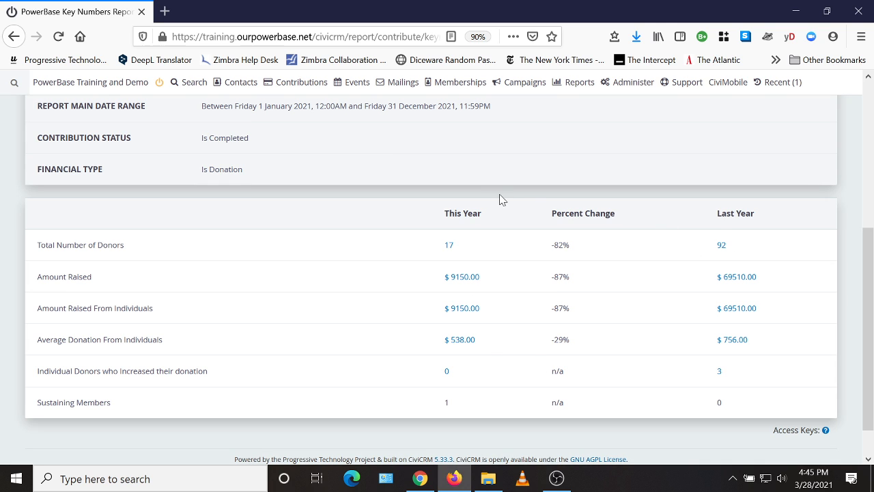
scroll(501, 197, "up", 2)
left_click_drag(526, 176, 249, 172)
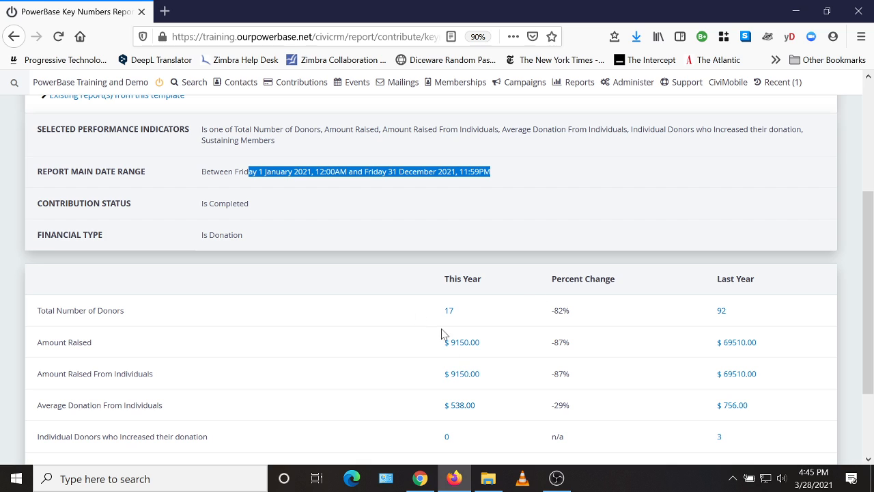
left_click_drag(420, 311, 459, 311)
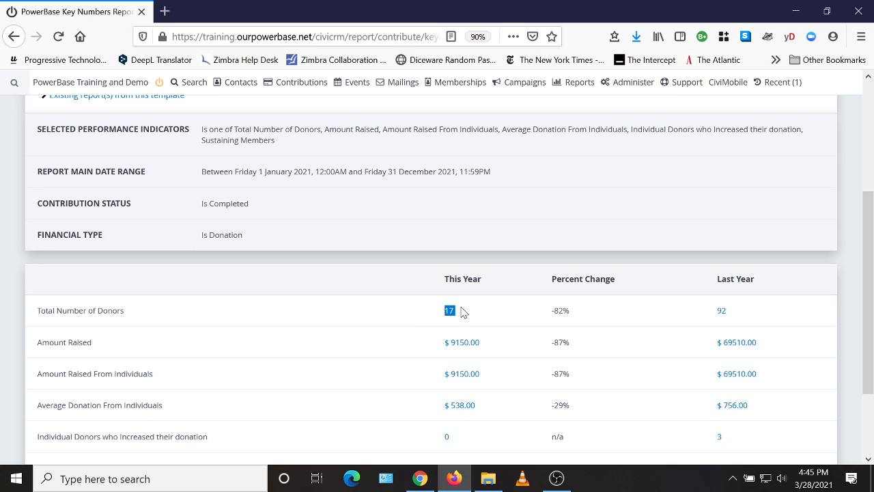
left_click_drag(729, 312, 714, 312)
scroll(517, 362, "down", 2)
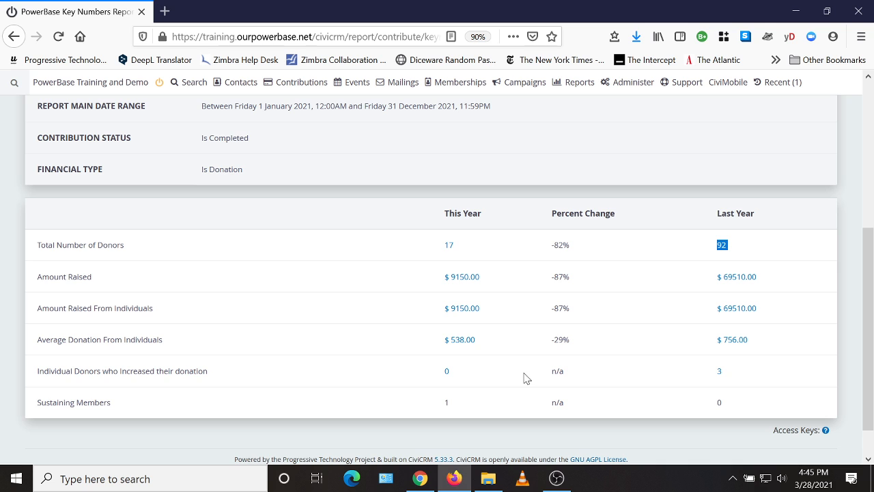
Save the current results as a new report titled Key Numbers for 2021.
scroll(522, 376, "up", 8)
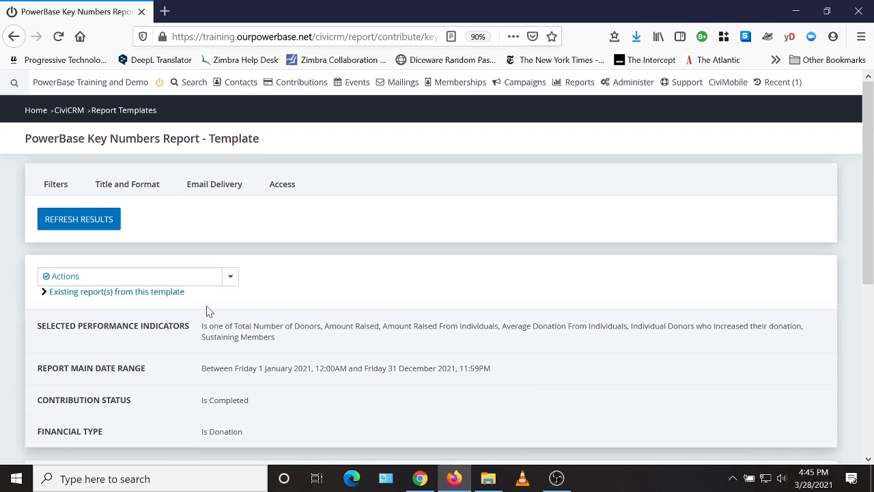
left_click(146, 277)
left_click(132, 303)
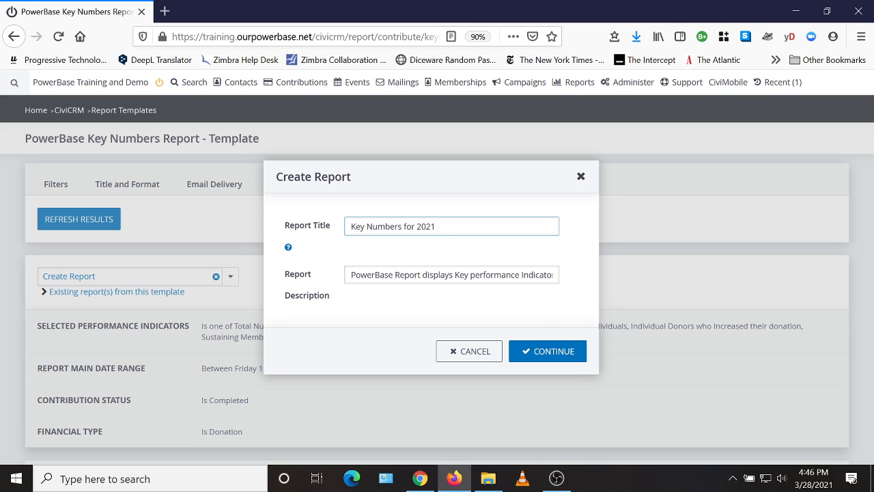
left_click(546, 355)
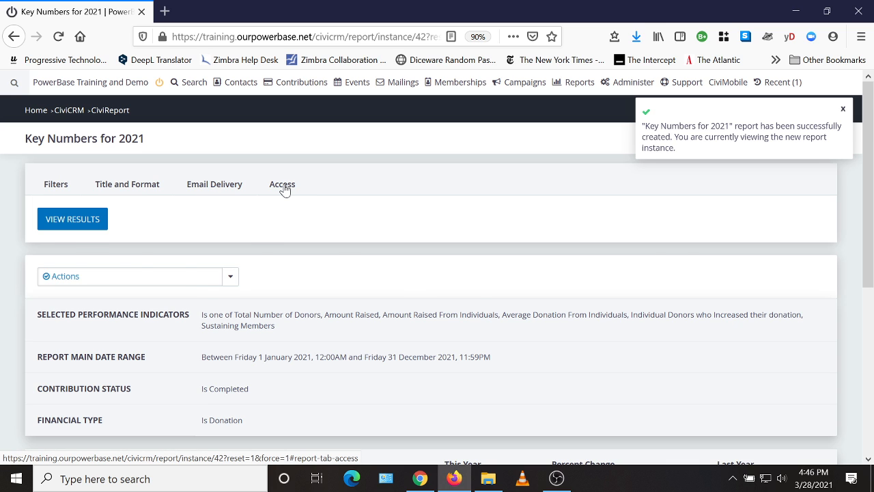
In the report's access settings, include it in the navigation menu with Reports as the parent menu.
left_click(284, 191)
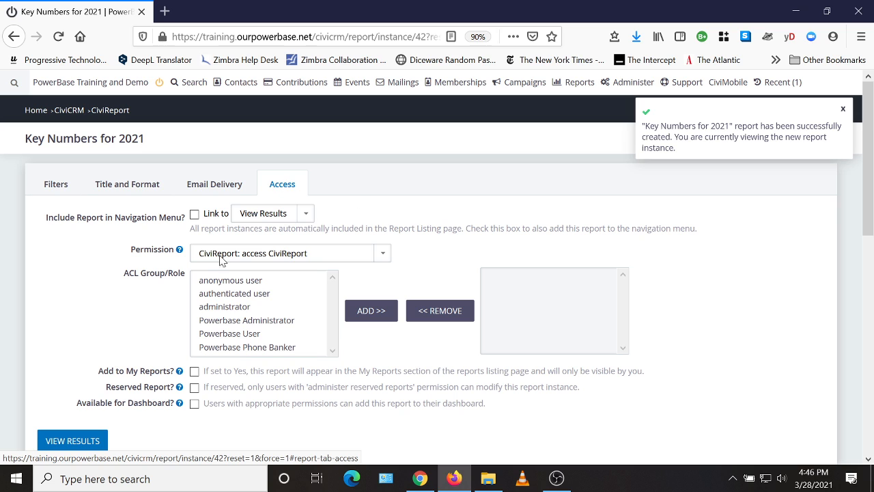
left_click(195, 215)
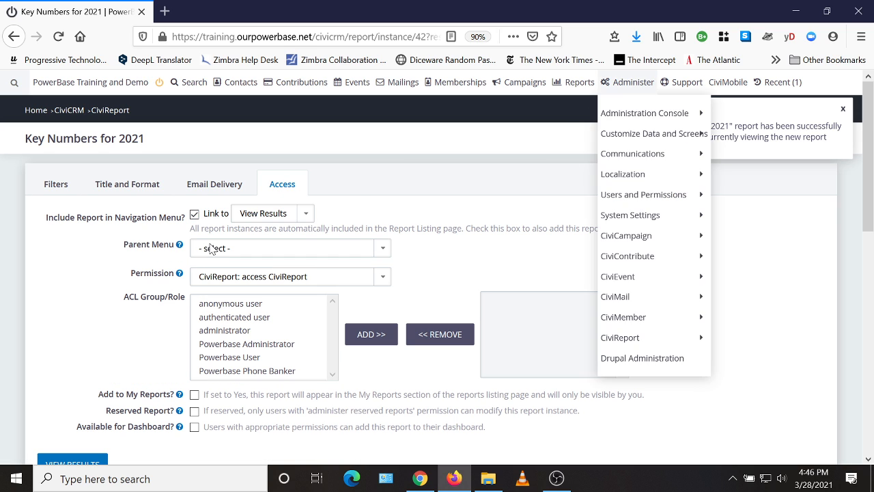
left_click(275, 250)
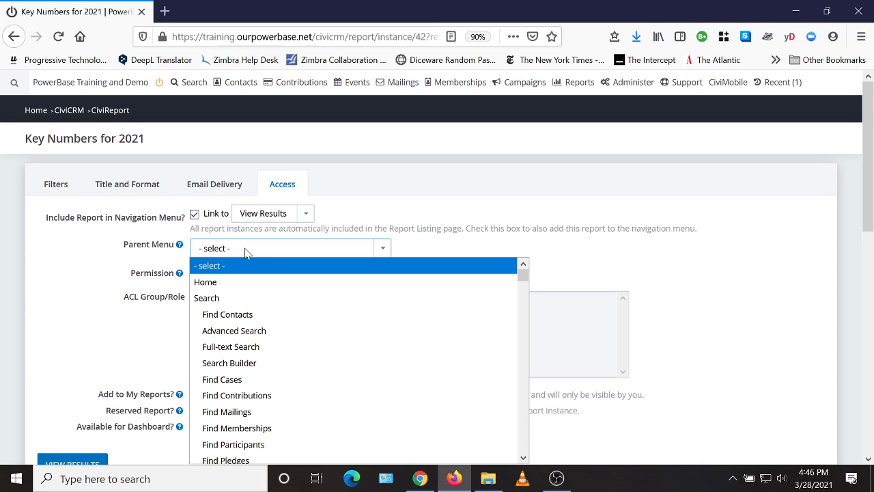
key("r")
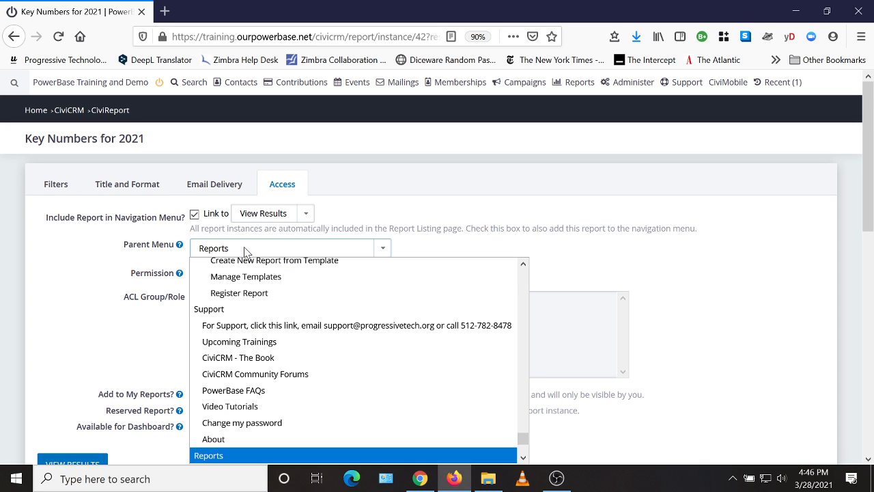
key("Return")
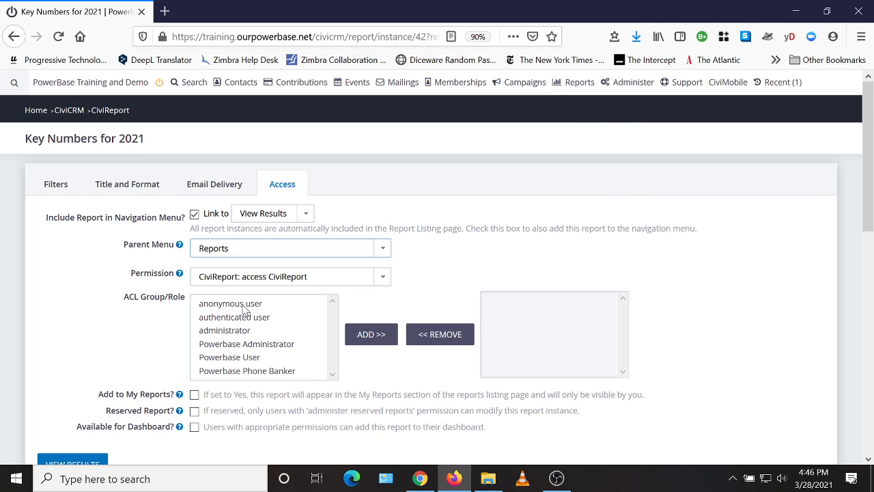
Make the Key Numbers for 2021 report available for the dashboard and save the report.
left_click(194, 427)
scroll(731, 415, "down", 3)
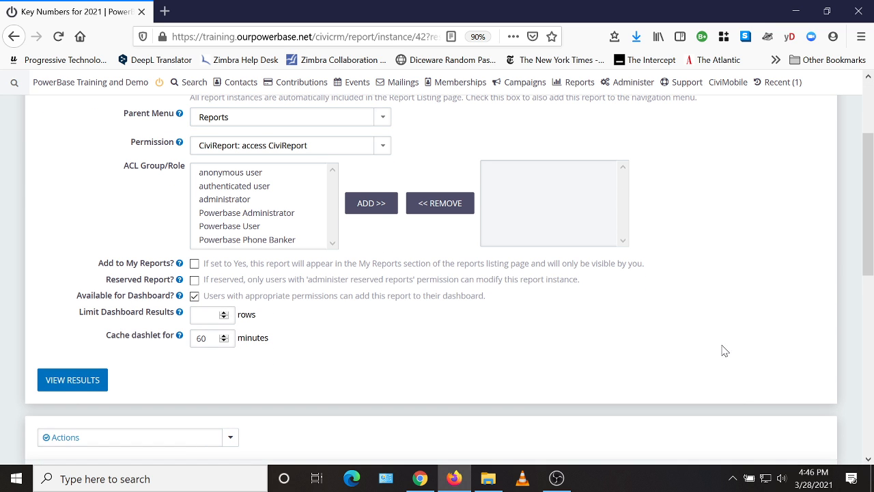
scroll(341, 375, "down", 1)
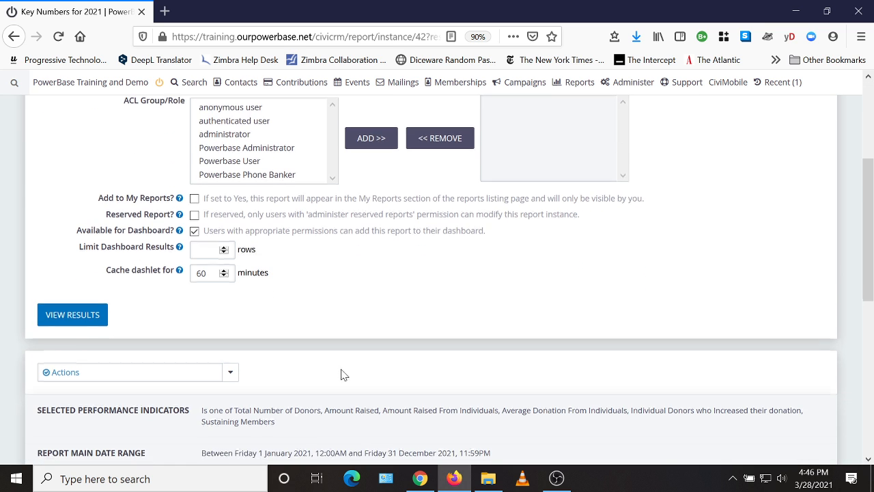
scroll(341, 374, "up", 2)
scroll(412, 363, "down", 2)
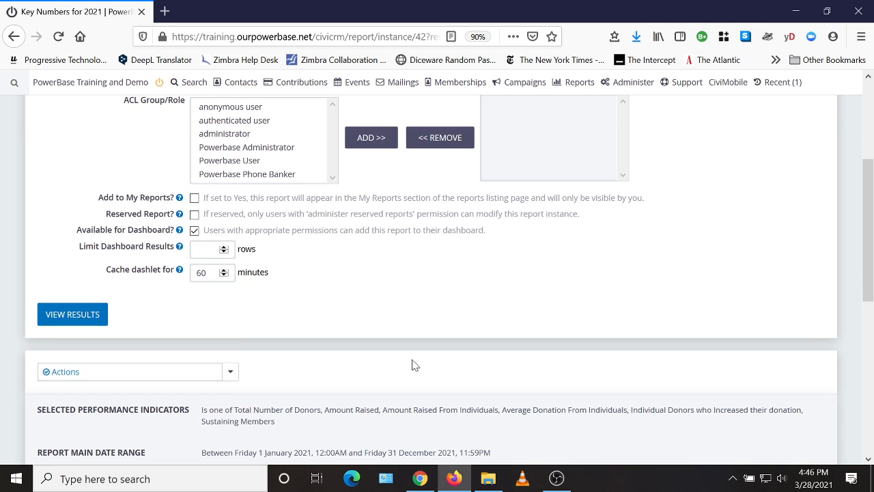
left_click(159, 373)
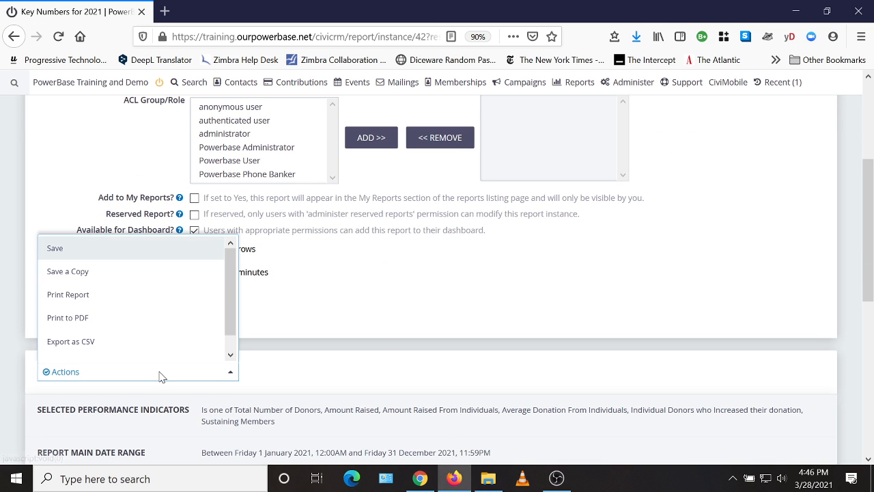
left_click(52, 249)
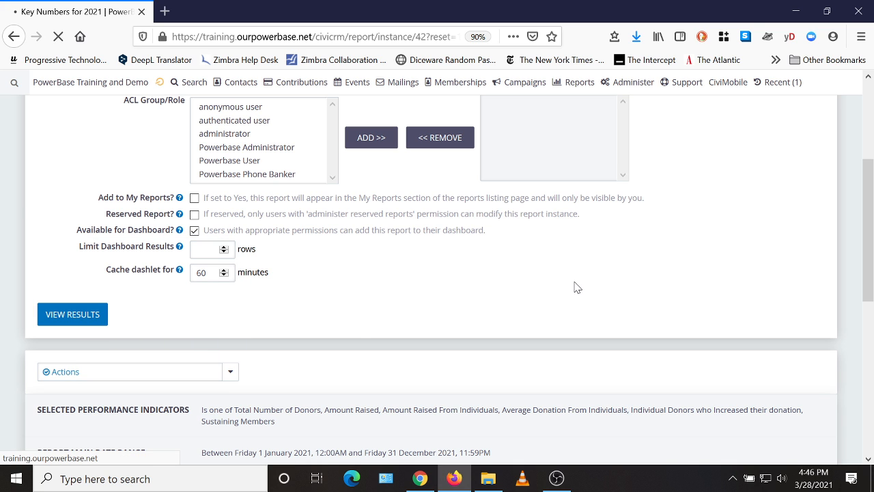
scroll(608, 323, "down", 5)
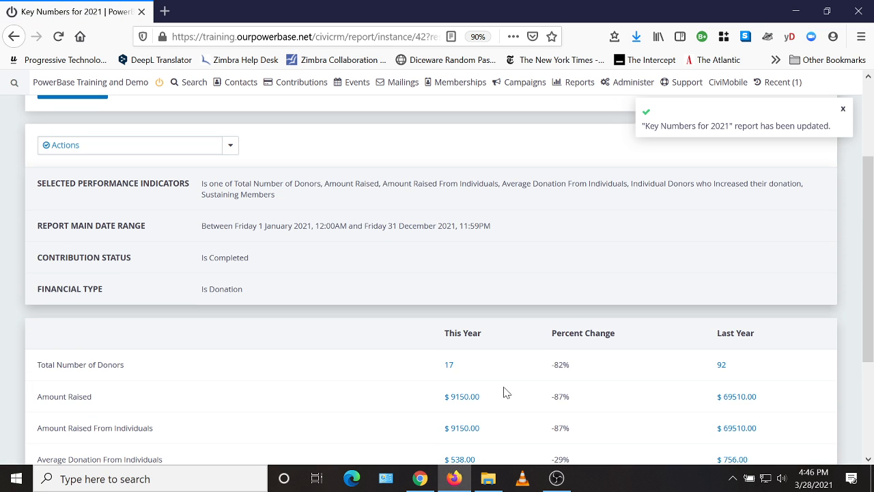
scroll(482, 380, "up", 5)
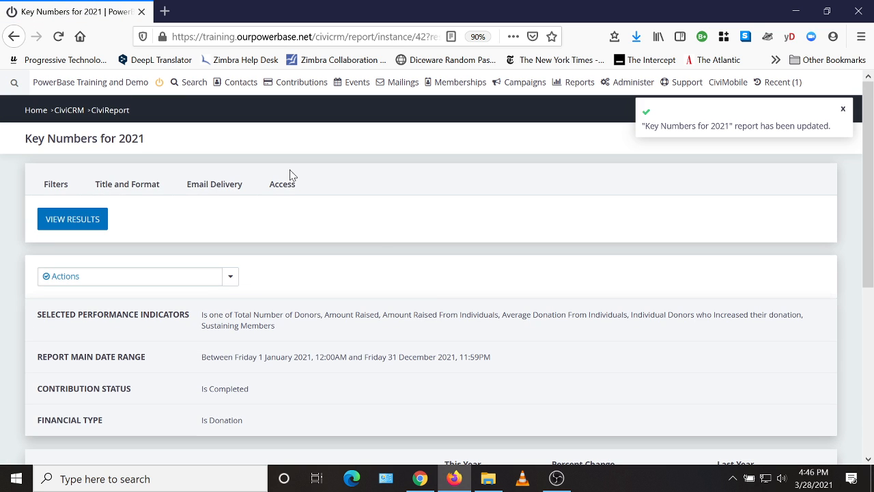
Add the Key Numbers for 2021 dashlet to the home dashboard above the Welcome to training dashlet and reload the page.
left_click(82, 86)
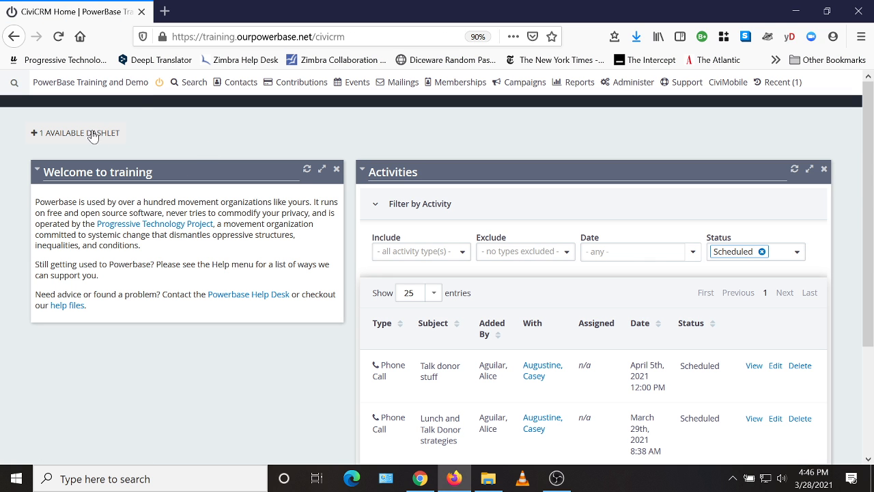
left_click(91, 136)
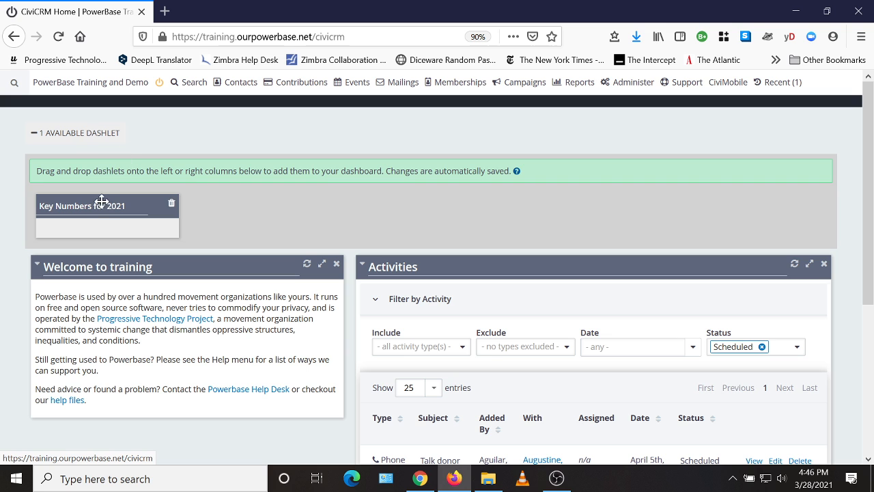
left_click_drag(107, 205, 111, 240)
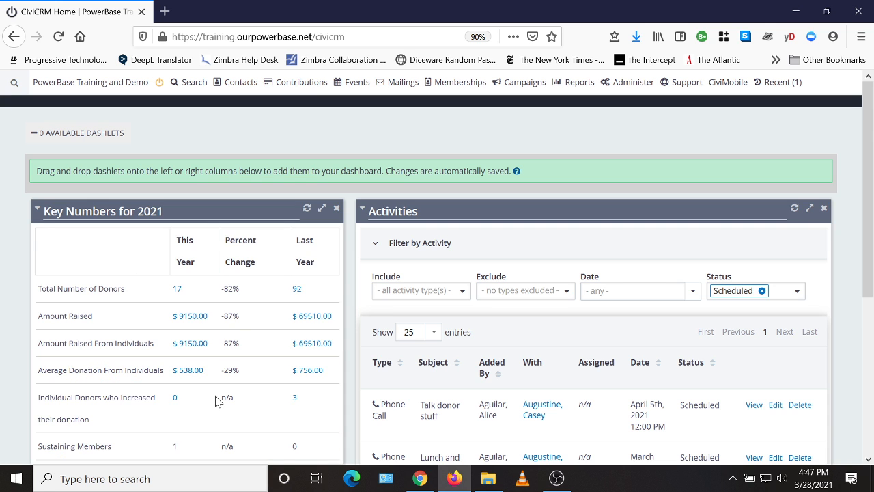
scroll(215, 335, "down", 3)
scroll(277, 326, "up", 3)
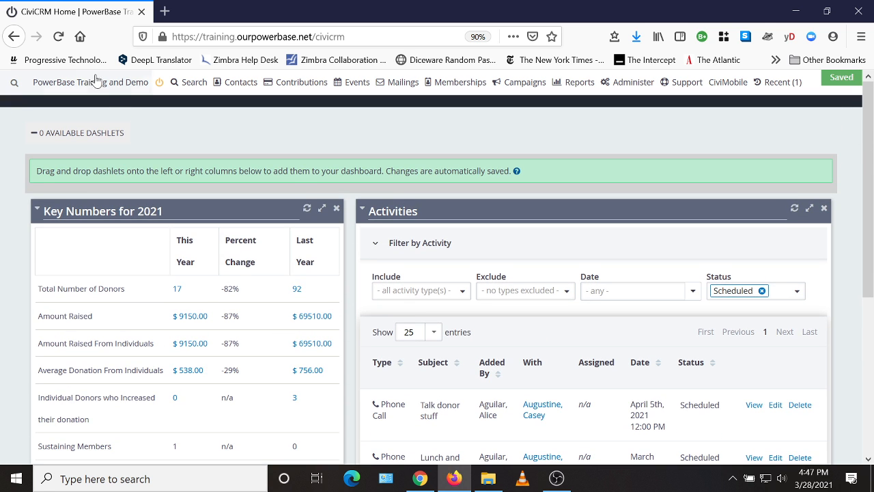
left_click(58, 36)
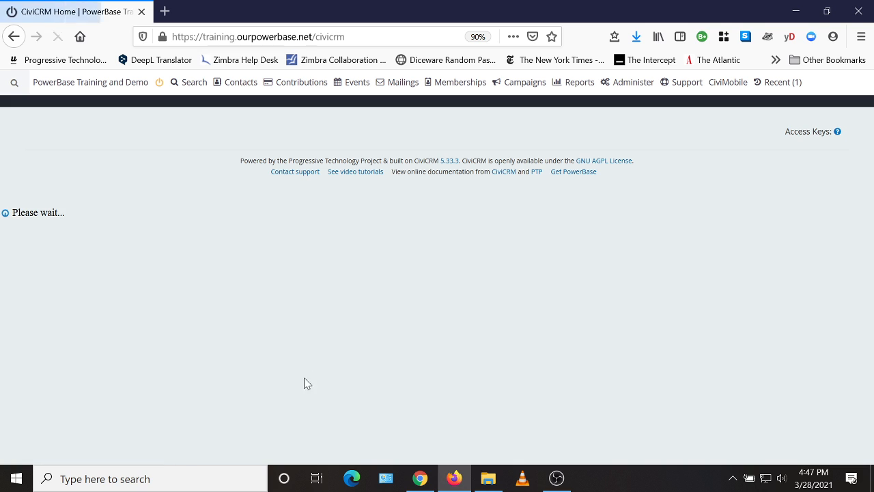